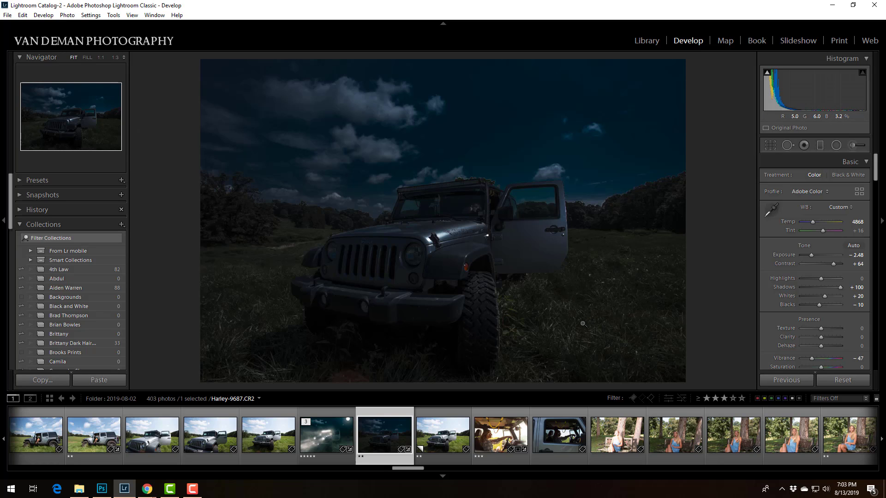
Set the Blue luminance of the dark Jeep photo to −91 in the color adjustments.
{"action": "scroll", "coordinate": [597, 336], "scroll_direction": "down", "scroll_amount": 2}
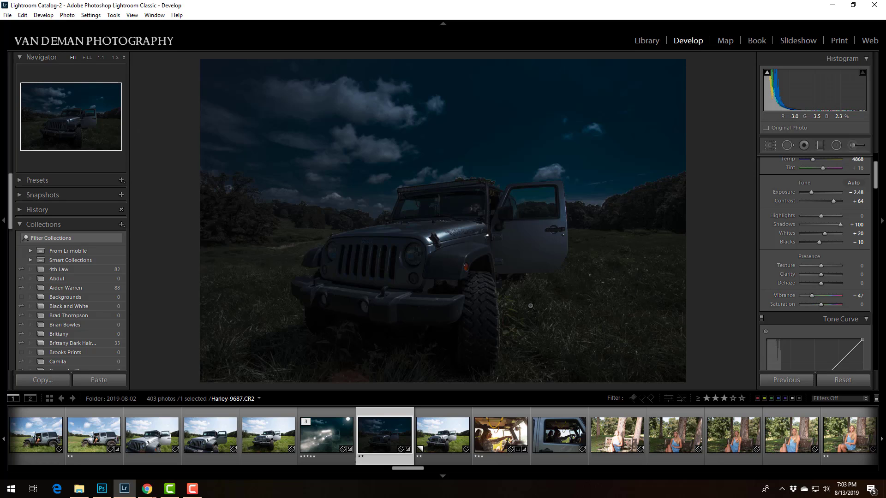
{"action": "scroll", "coordinate": [796, 305], "scroll_direction": "down", "scroll_amount": 6}
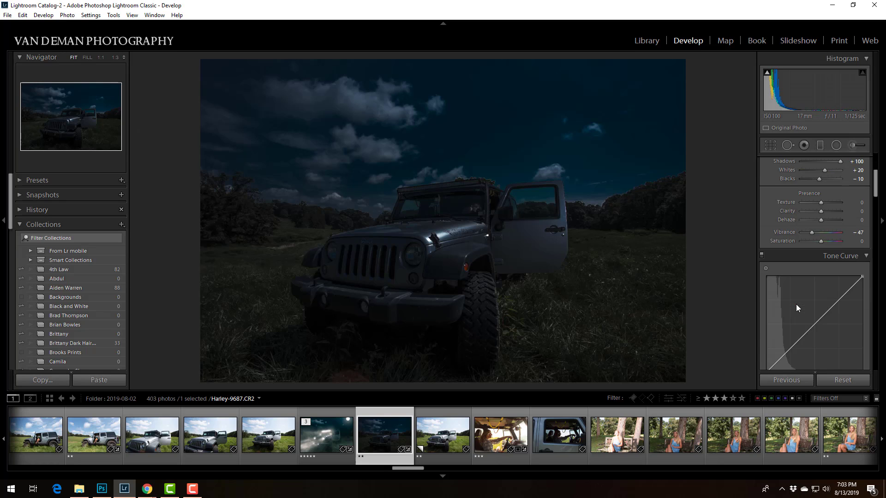
{"action": "scroll", "coordinate": [795, 304], "scroll_direction": "down", "scroll_amount": 8}
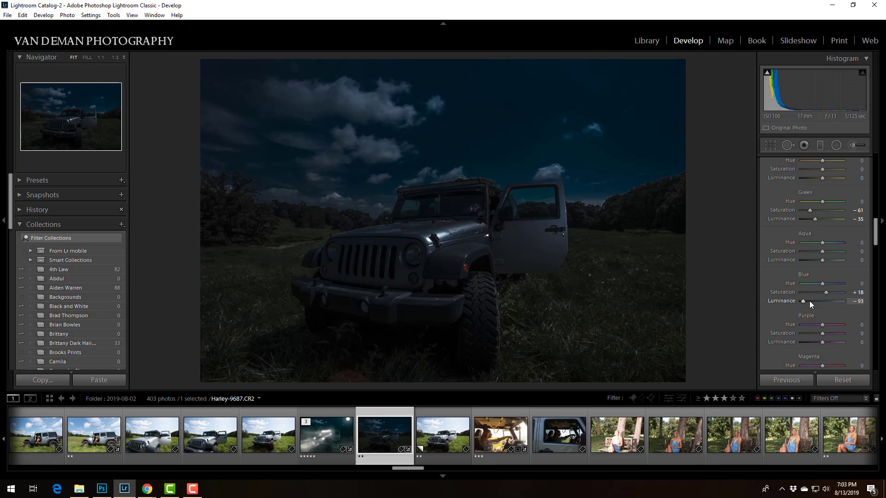
{"action": "mouse_move", "coordinate": [804, 303]}
{"action": "left_mouse_down"}
{"action": "mouse_move", "coordinate": [823, 300]}
{"action": "mouse_move", "coordinate": [800, 304]}
{"action": "left_mouse_up"}
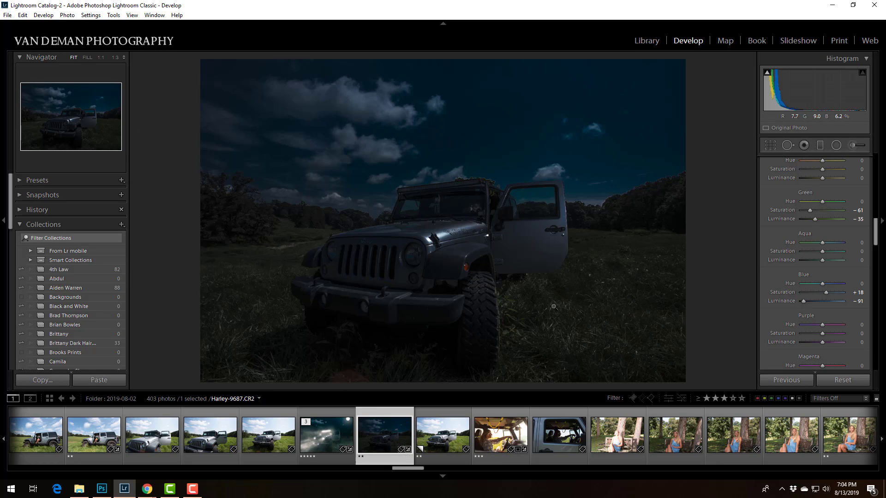
Switch to Photoshop, show Layer 1 copy, and check the Jeep cutout with the Background temporarily hidden.
{"action": "left_click", "coordinate": [101, 489]}
{"action": "scroll", "coordinate": [819, 402], "scroll_direction": "down", "scroll_amount": 5}
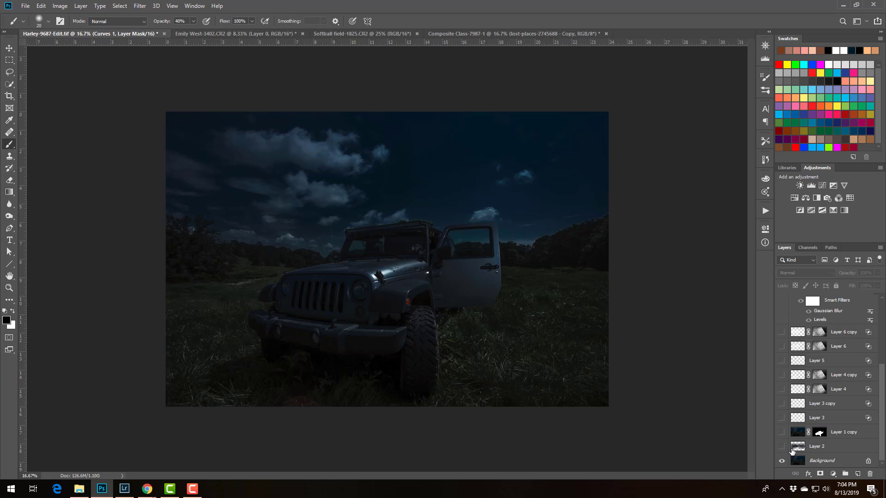
{"action": "left_click", "coordinate": [782, 460]}
{"action": "left_click", "coordinate": [782, 433]}
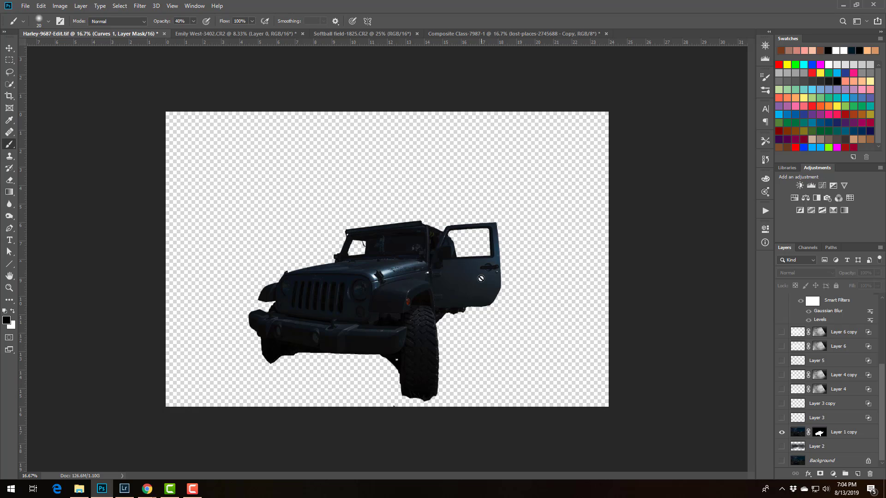
{"action": "left_click", "coordinate": [781, 461]}
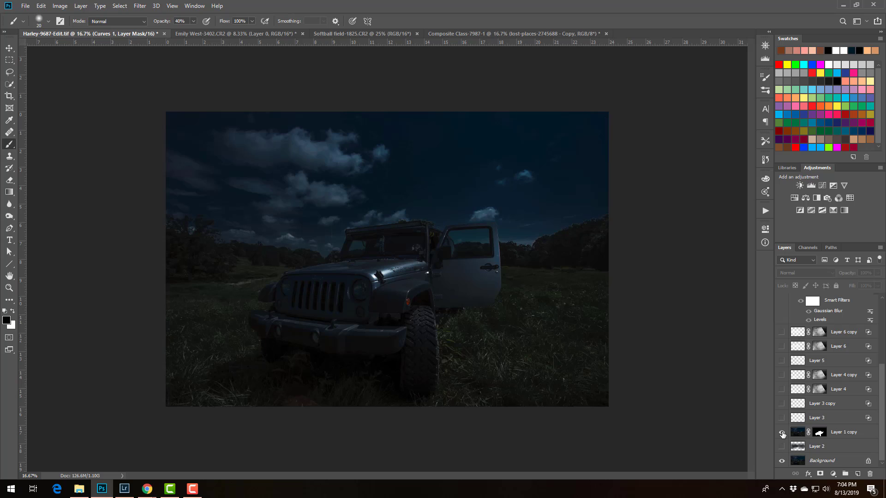
Show Layer 2 and compare the scene with Layer 1 copy off and on, leaving both visible.
{"action": "left_click", "coordinate": [781, 433]}
{"action": "left_click", "coordinate": [781, 446]}
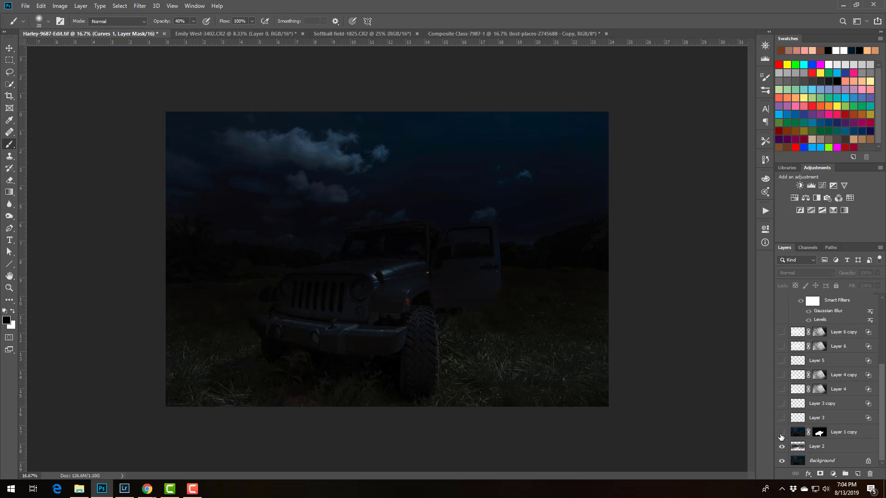
{"action": "left_click", "coordinate": [782, 433]}
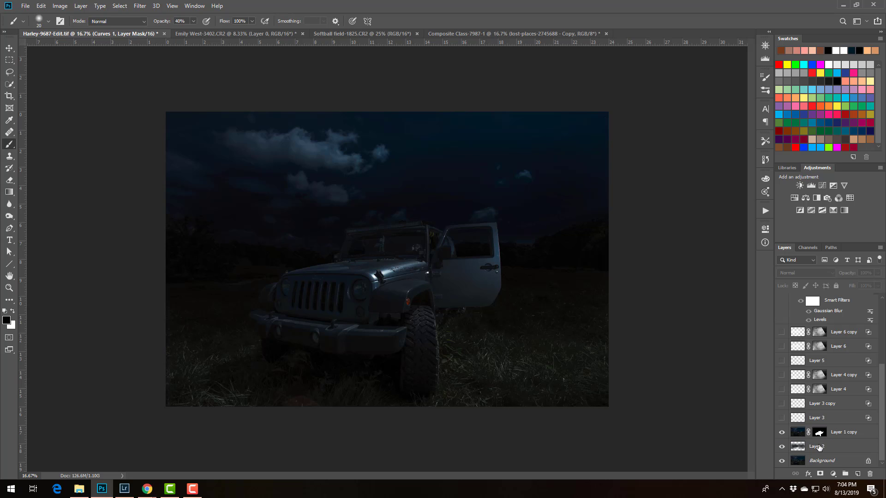
Select Layer 2 and examine its shading alone by temporarily hiding the Background and Layer 1 copy.
{"action": "left_click", "coordinate": [817, 447]}
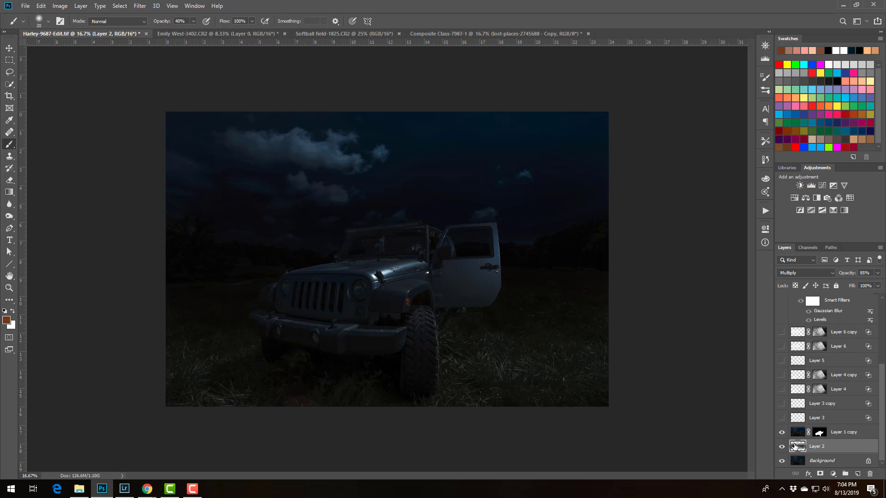
{"action": "left_click", "coordinate": [781, 461]}
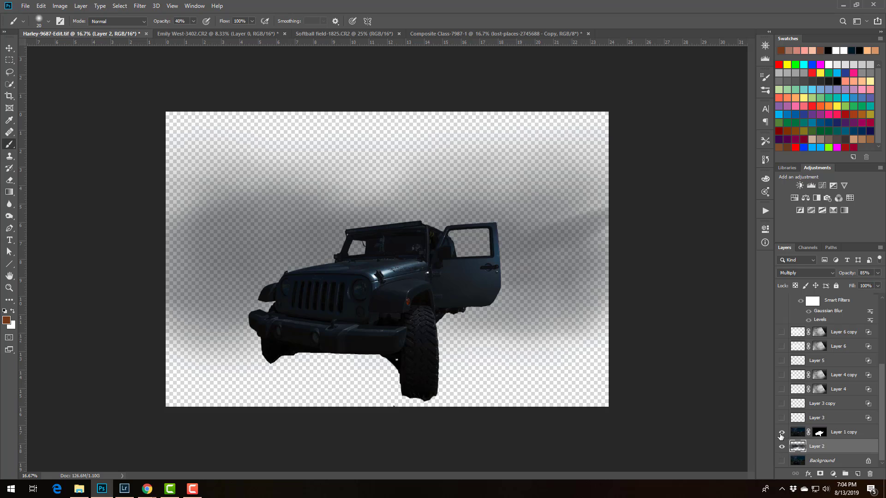
{"action": "left_click", "coordinate": [782, 432]}
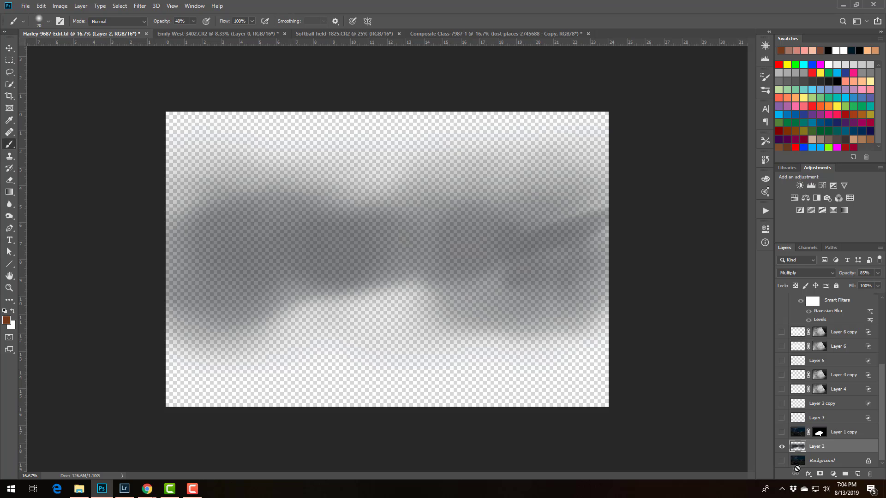
{"action": "left_click", "coordinate": [781, 461]}
{"action": "left_click", "coordinate": [781, 432]}
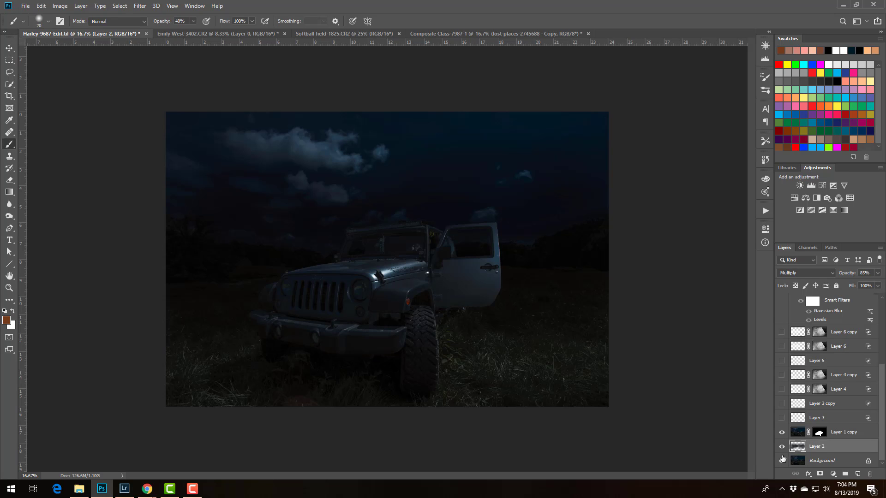
Show Layer 3, Layer 3 copy and Layer 4 for the Jeep's lights and headlight beams.
{"action": "left_click", "coordinate": [830, 419]}
{"action": "left_click", "coordinate": [782, 418]}
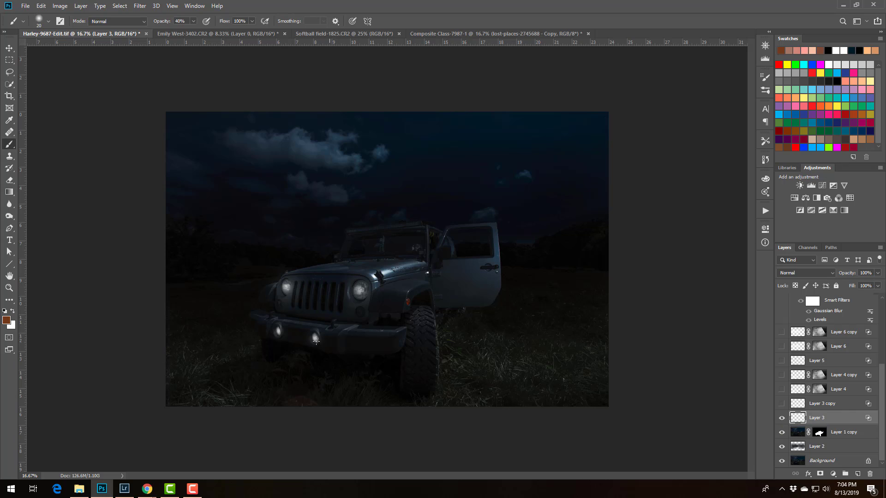
{"action": "left_click", "coordinate": [781, 403]}
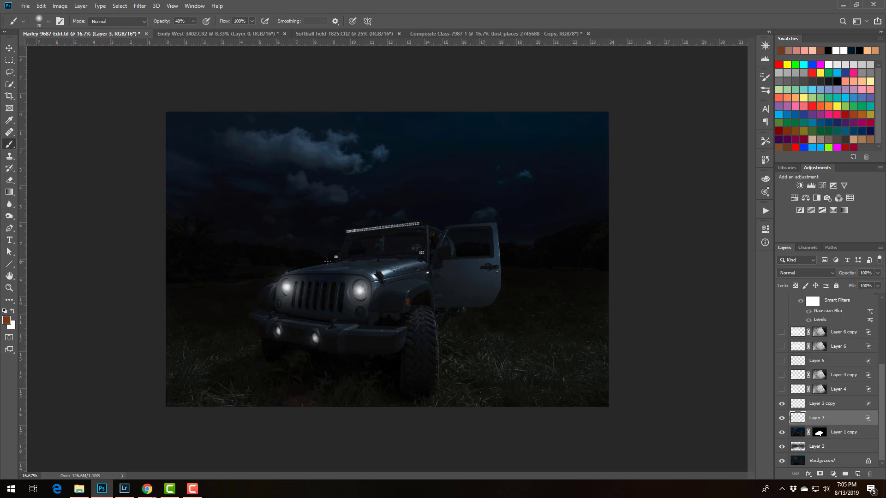
{"action": "left_click", "coordinate": [782, 390]}
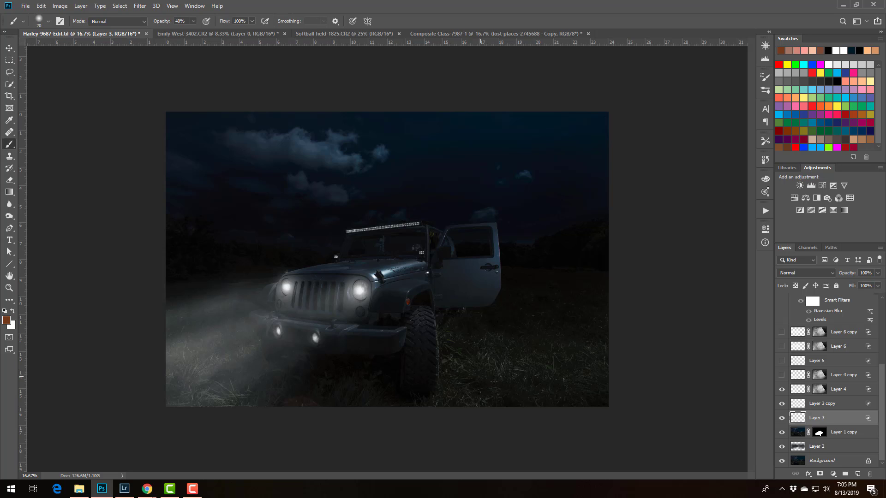
Compare Layer 4 with its layer mask disabled and re-enabled, and examine the smoke mask by itself.
{"action": "right_click", "coordinate": [818, 391]}
{"action": "left_click", "coordinate": [817, 394]}
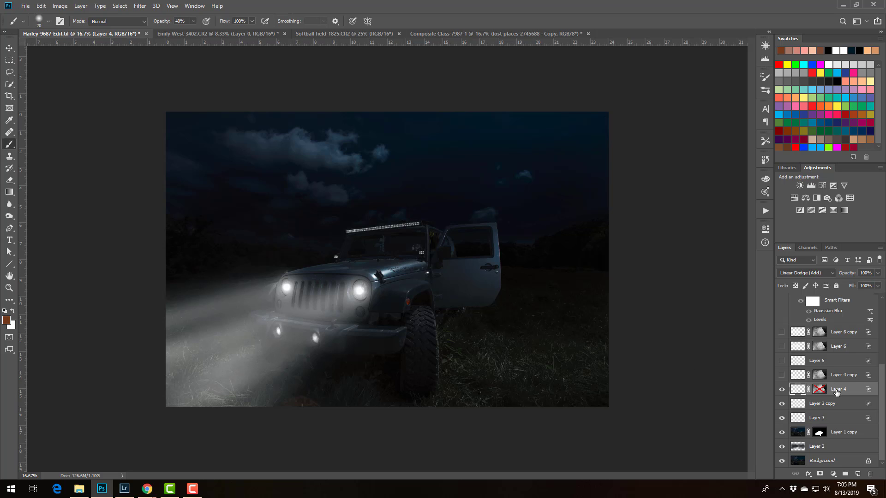
{"action": "right_click", "coordinate": [819, 390]}
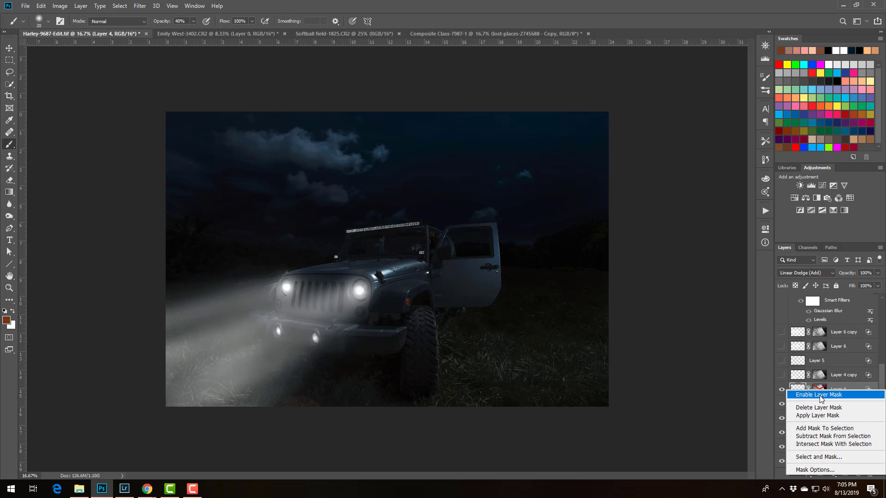
{"action": "left_click", "coordinate": [819, 393]}
{"action": "left_click", "coordinate": [819, 392]}
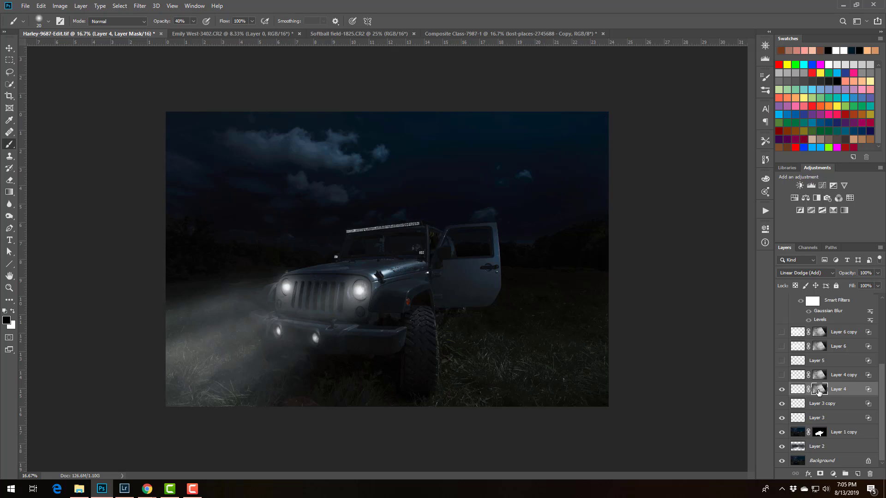
{"action": "left_click", "coordinate": [819, 391], "text": "alt"}
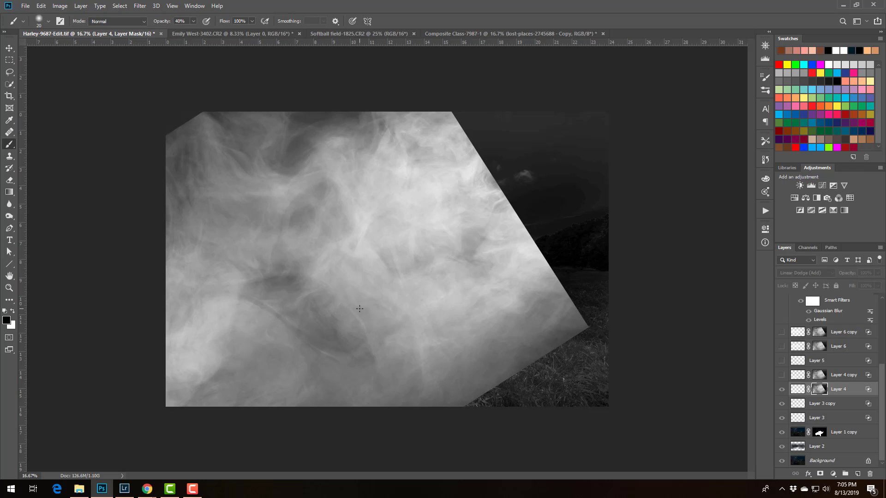
{"action": "left_click", "coordinate": [823, 393], "text": "alt"}
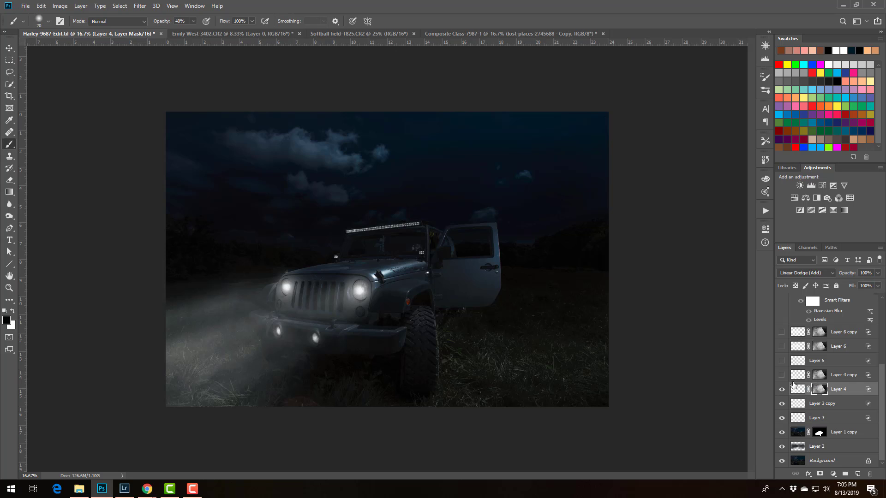
Show Layer 4 copy, Layer 5 and Layer 6 to strengthen the beams and light up the roof bar.
{"action": "left_click", "coordinate": [782, 375]}
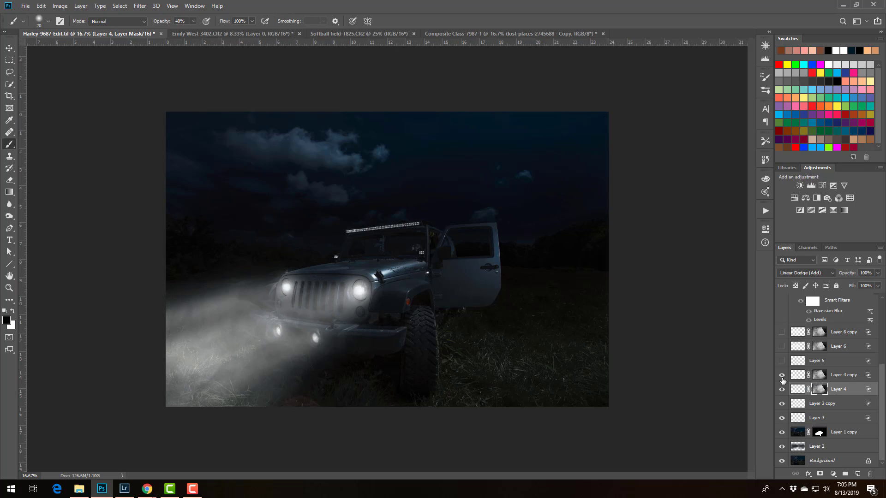
{"action": "left_click", "coordinate": [782, 361]}
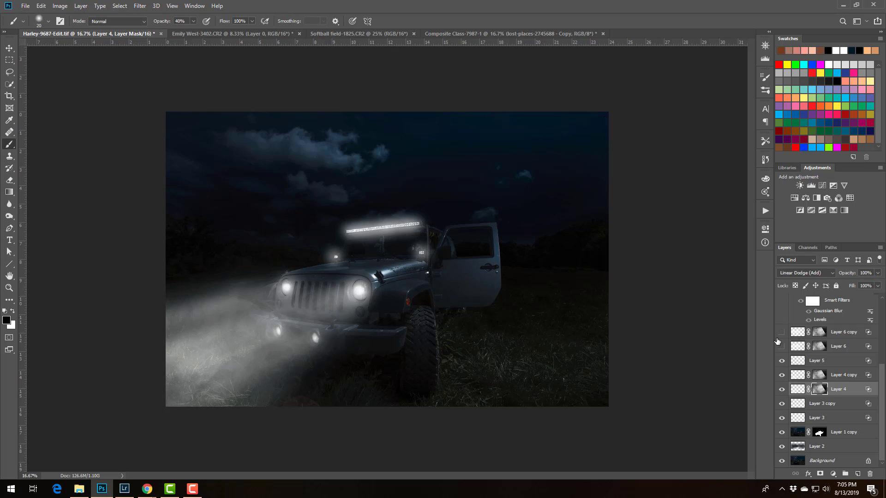
{"action": "left_click", "coordinate": [782, 347]}
Delete Layer 6's layer mask to compare the light without smoke, and put the mask back.
{"action": "scroll", "coordinate": [782, 362], "scroll_direction": "up", "scroll_amount": 2}
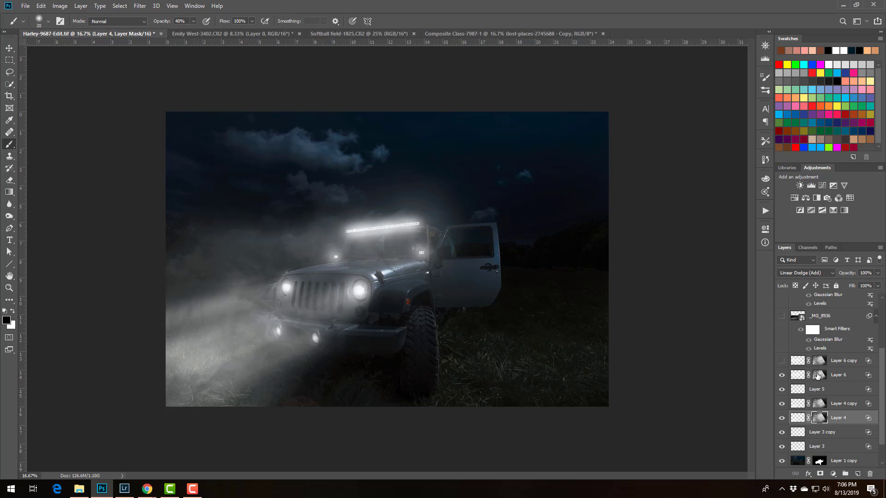
{"action": "right_click", "coordinate": [817, 376]}
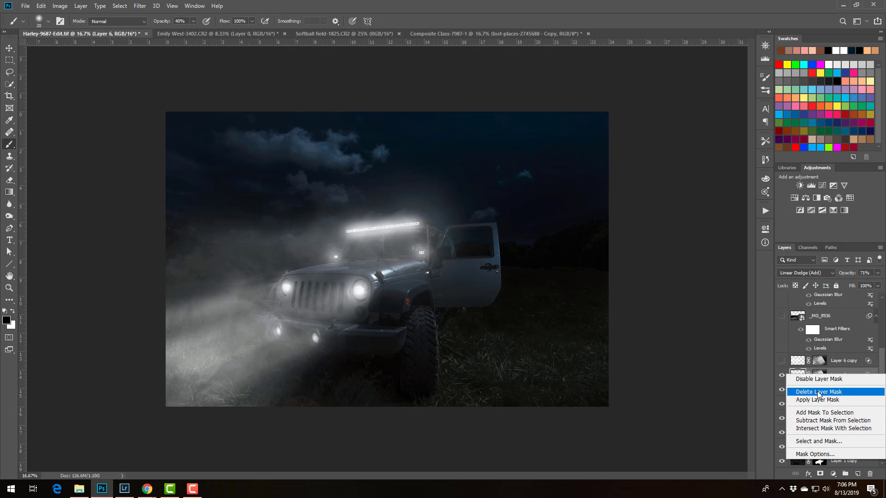
{"action": "left_click", "coordinate": [818, 392]}
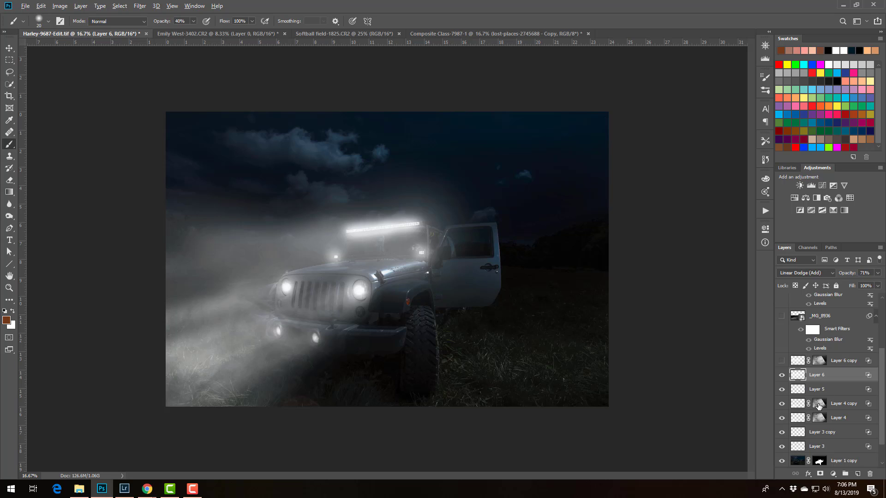
{"action": "left_click_drag", "start_coordinate": [819, 406], "coordinate": [819, 375]}
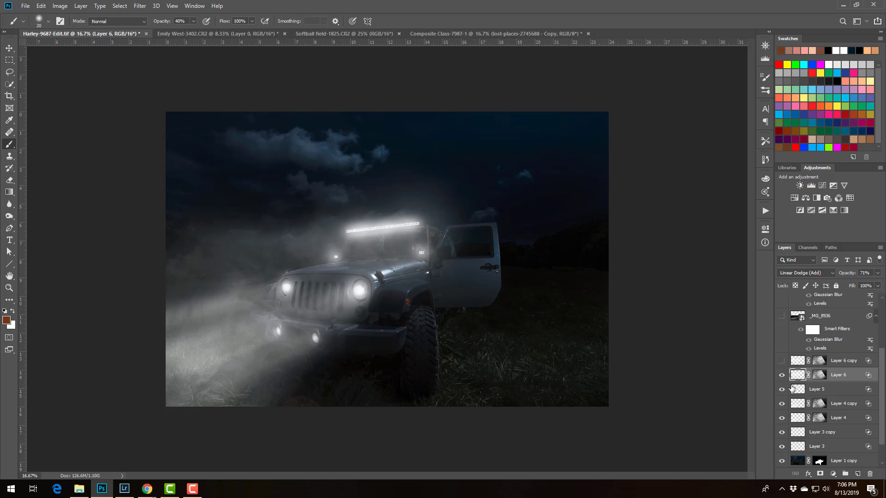
Show Layer 6 copy and the _MG_8936 fog layer.
{"action": "left_click", "coordinate": [782, 362]}
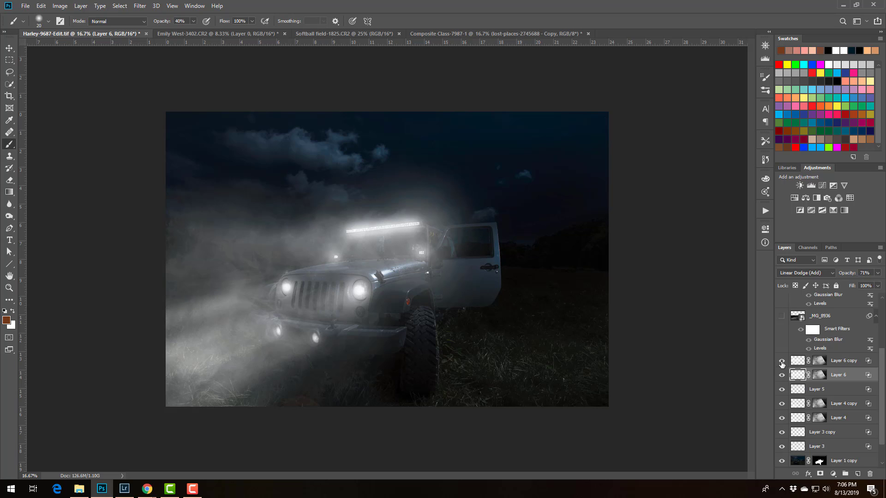
{"action": "scroll", "coordinate": [820, 368], "scroll_direction": "up", "scroll_amount": 3}
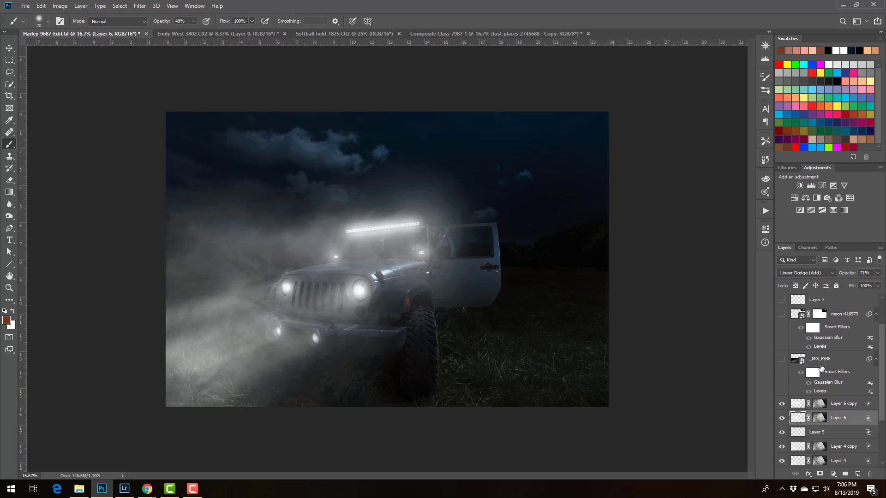
{"action": "left_click", "coordinate": [782, 359]}
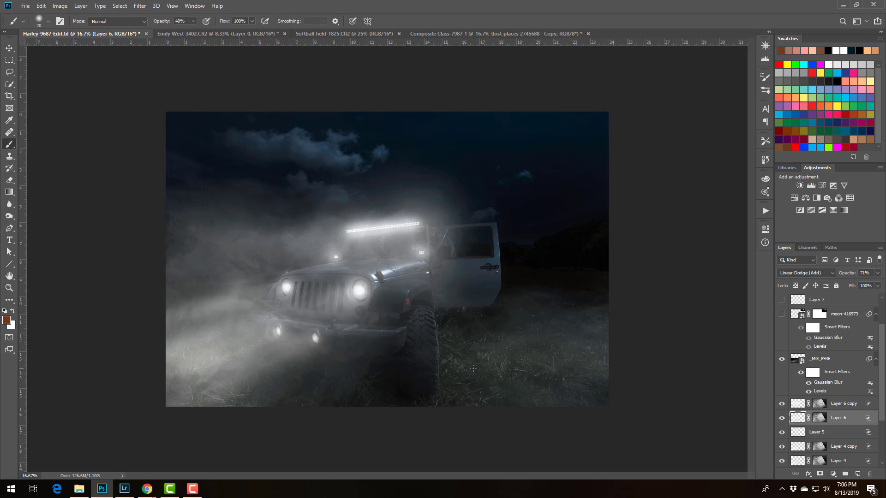
Show the moon-416973 layer together with Layer 7, Layer 8 and Layer 9.
{"action": "scroll", "coordinate": [825, 379], "scroll_direction": "up", "scroll_amount": 2}
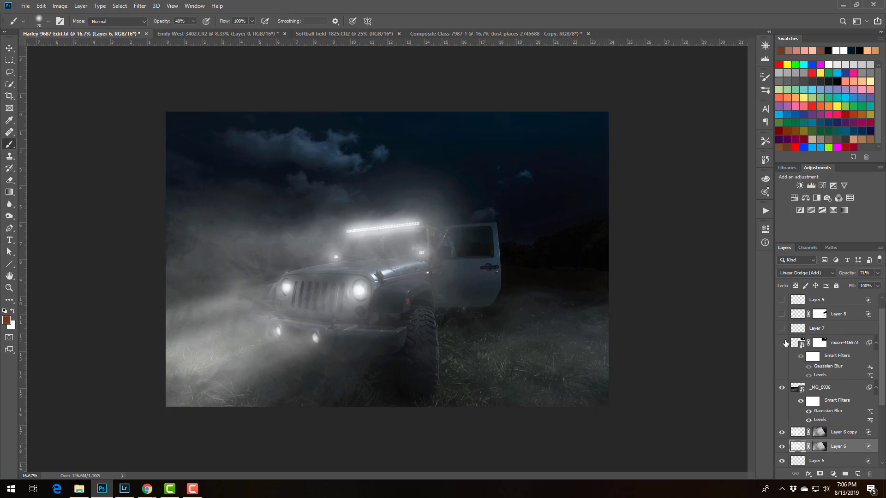
{"action": "left_click", "coordinate": [783, 344]}
{"action": "scroll", "coordinate": [778, 387], "scroll_direction": "up", "scroll_amount": 1}
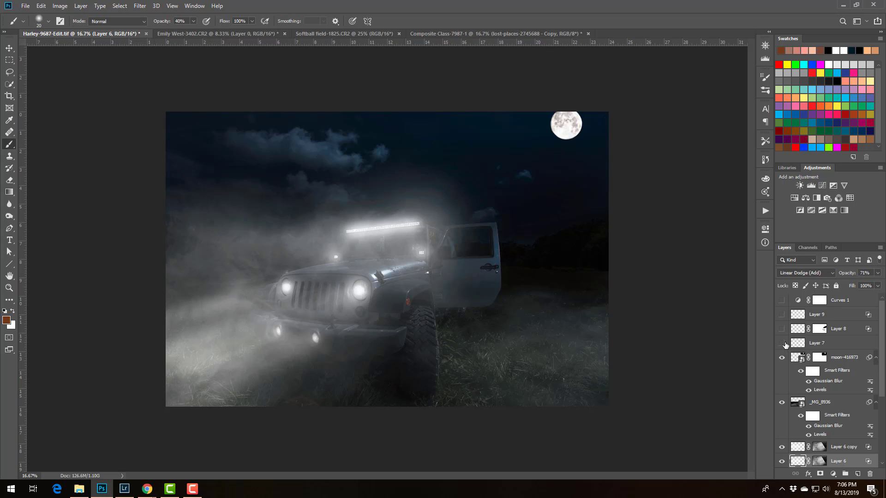
{"action": "left_click", "coordinate": [782, 343]}
{"action": "left_click", "coordinate": [782, 329]}
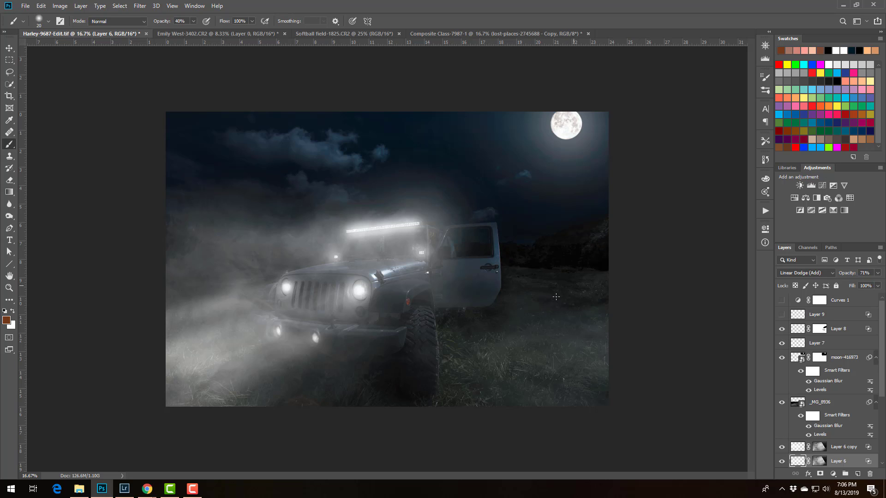
{"action": "left_click", "coordinate": [782, 314]}
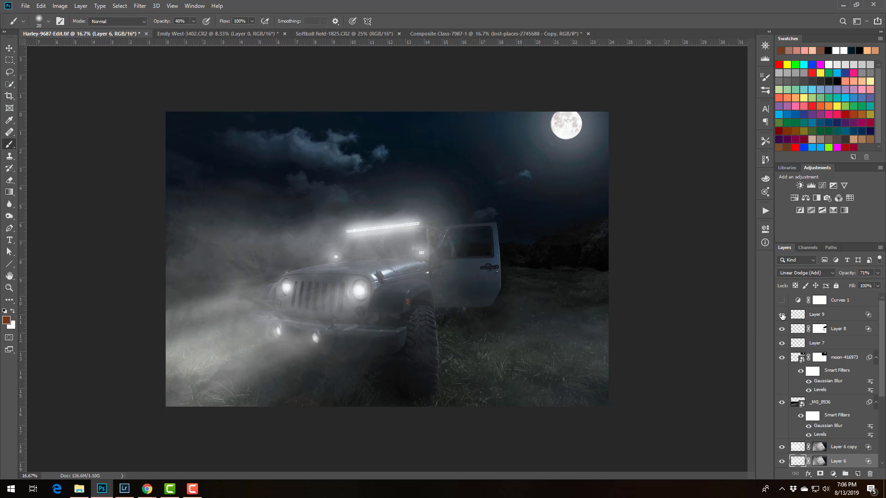